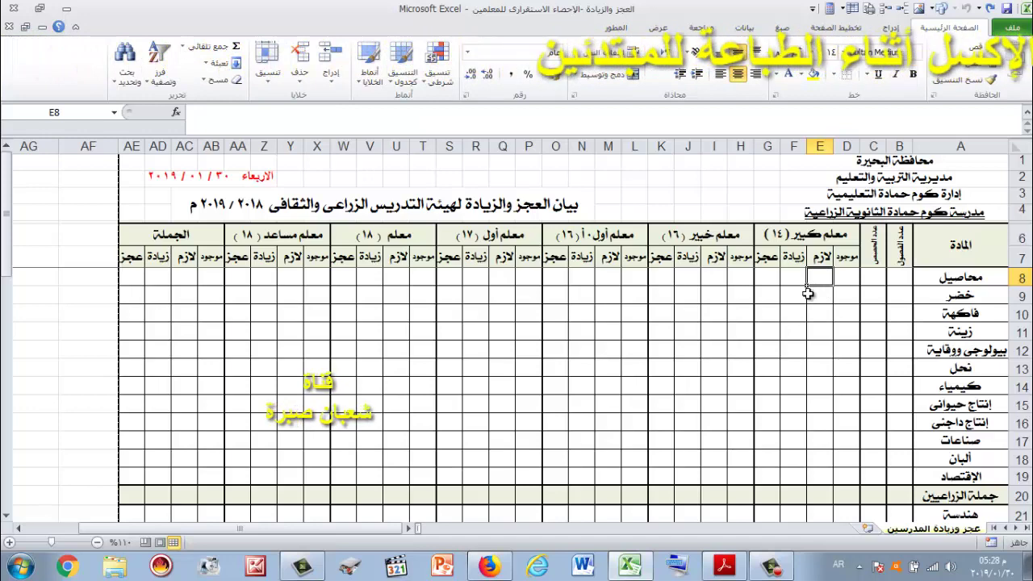
Examine the staffing table's cell borders from the first subject row down to the grand total and signature rows.
{"action": "left_click", "coordinate": [715, 320]}
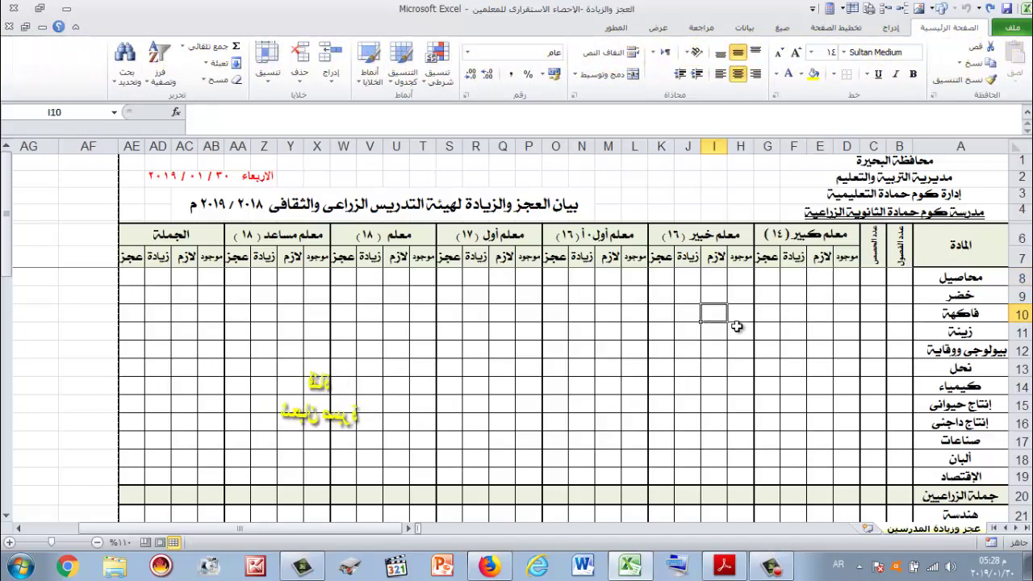
{"action": "left_click_drag", "start_coordinate": [902, 280], "coordinate": [352, 487]}
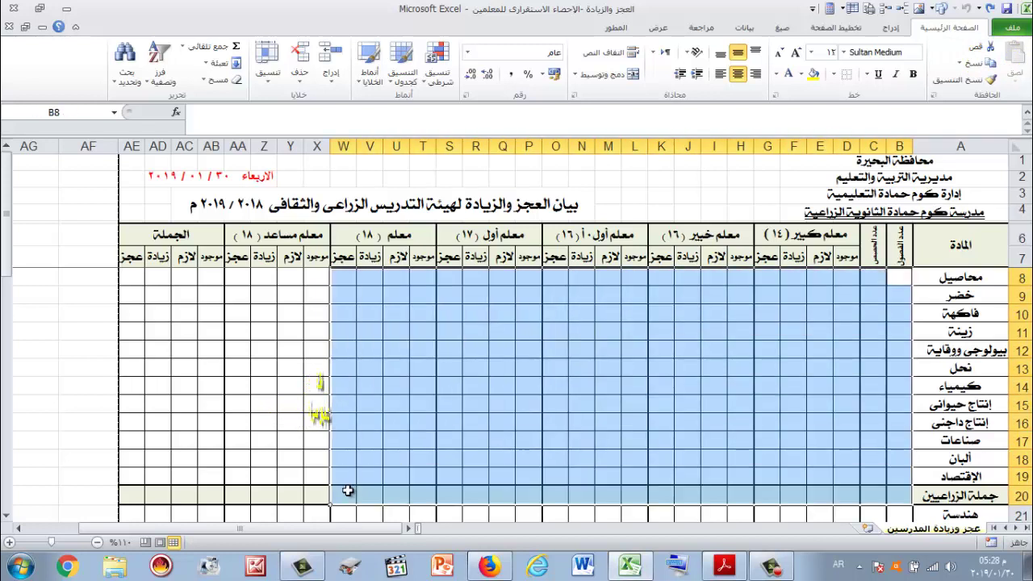
{"action": "scroll", "coordinate": [381, 468], "scroll_direction": "down", "scroll_amount": 2}
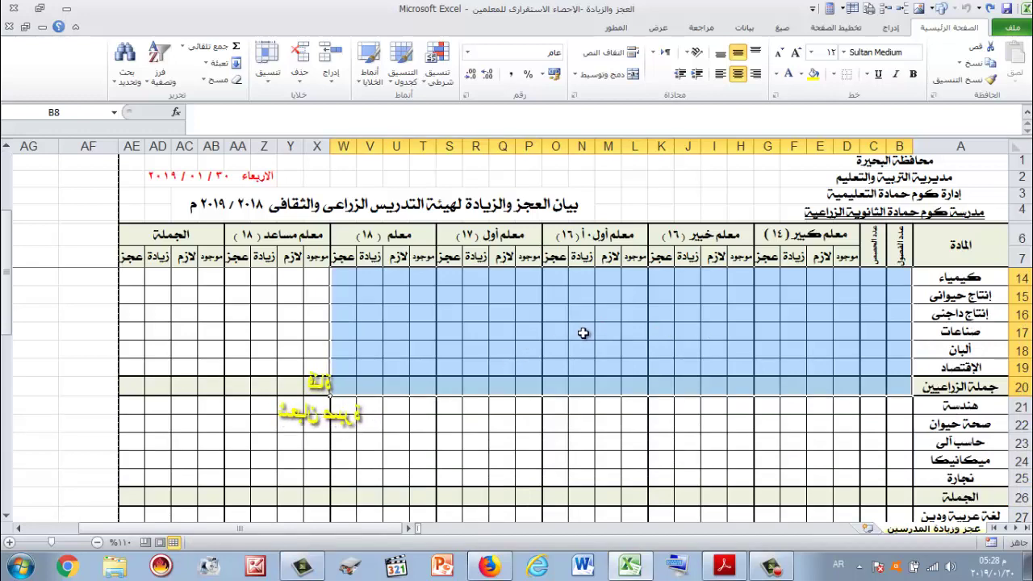
{"action": "scroll", "coordinate": [647, 331], "scroll_direction": "down", "scroll_amount": 2}
{"action": "scroll", "coordinate": [650, 332], "scroll_direction": "up", "scroll_amount": 4}
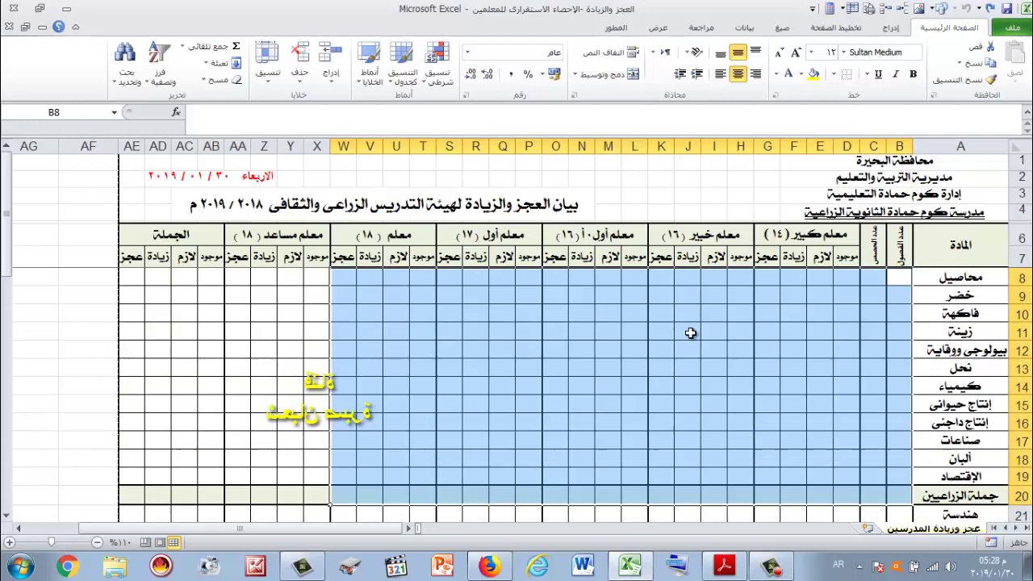
{"action": "left_click", "coordinate": [777, 316]}
{"action": "left_click_drag", "start_coordinate": [843, 283], "coordinate": [164, 327]}
{"action": "scroll", "coordinate": [231, 351], "scroll_direction": "up", "scroll_amount": 3}
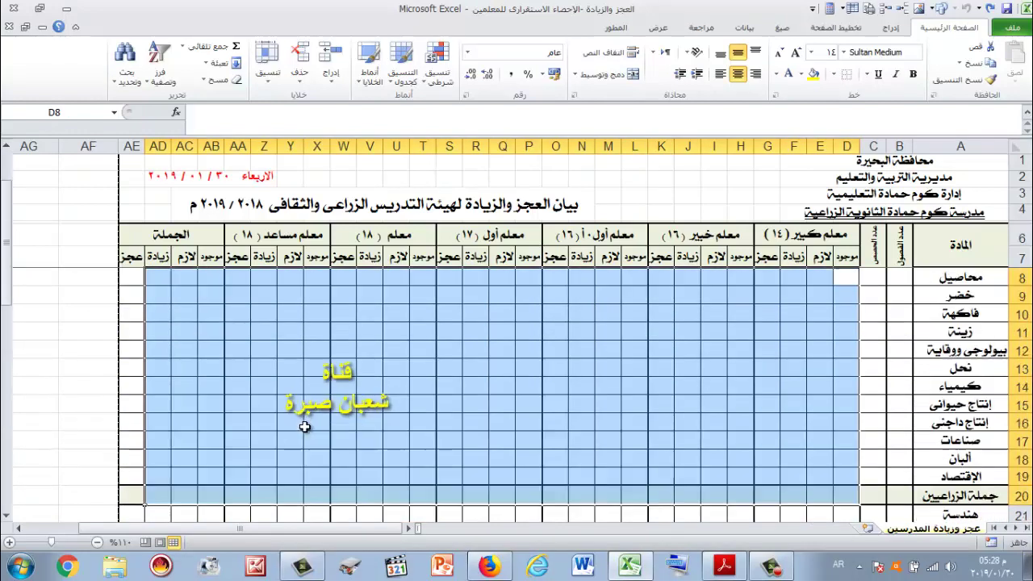
{"action": "left_click", "coordinate": [502, 355]}
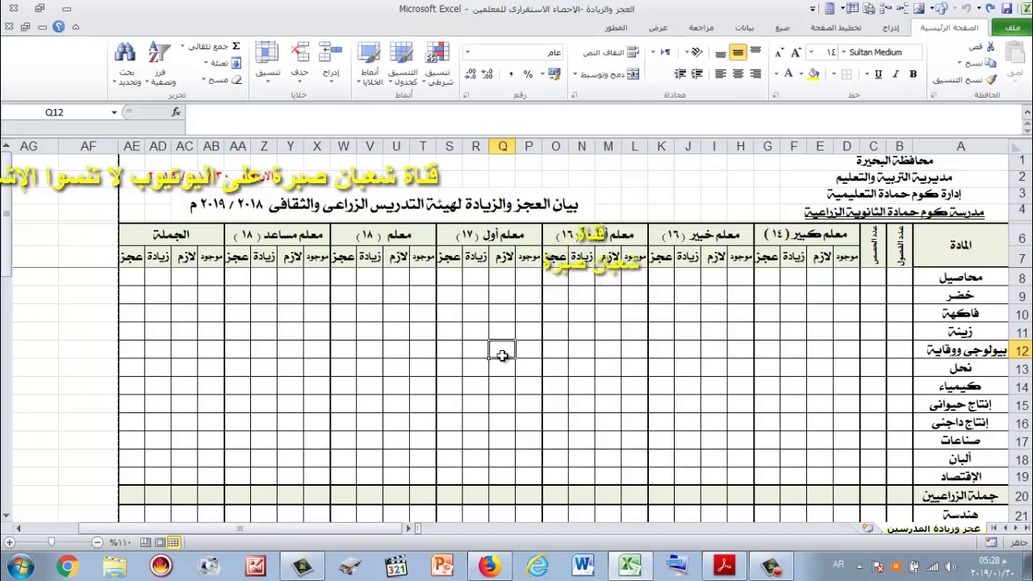
{"action": "scroll", "coordinate": [502, 355], "scroll_direction": "down", "scroll_amount": 3}
{"action": "scroll", "coordinate": [517, 360], "scroll_direction": "up", "scroll_amount": 1}
{"action": "scroll", "coordinate": [534, 365], "scroll_direction": "up", "scroll_amount": 2}
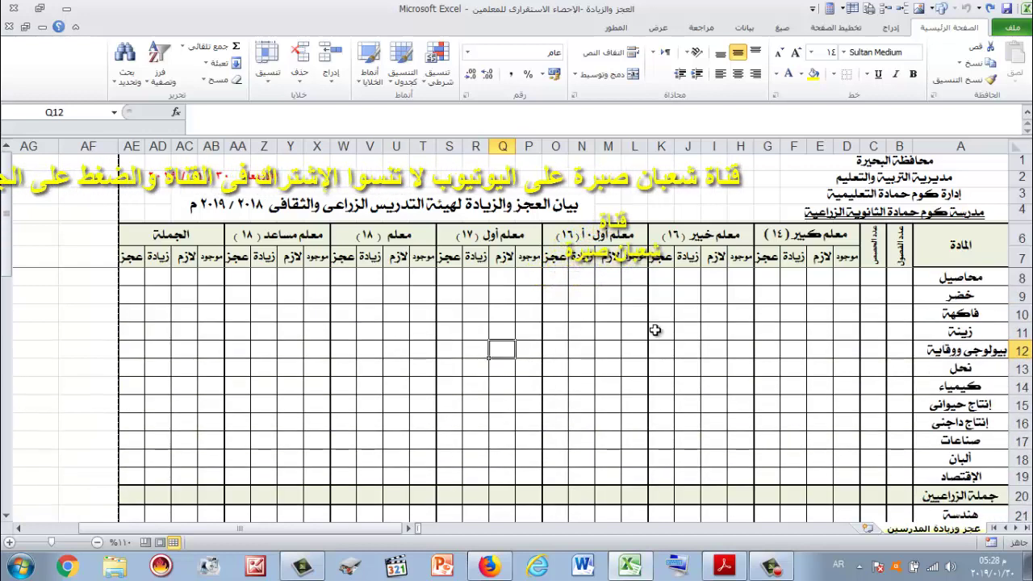
{"action": "scroll", "coordinate": [590, 339], "scroll_direction": "down", "scroll_amount": 4}
{"action": "scroll", "coordinate": [719, 318], "scroll_direction": "down", "scroll_amount": 4}
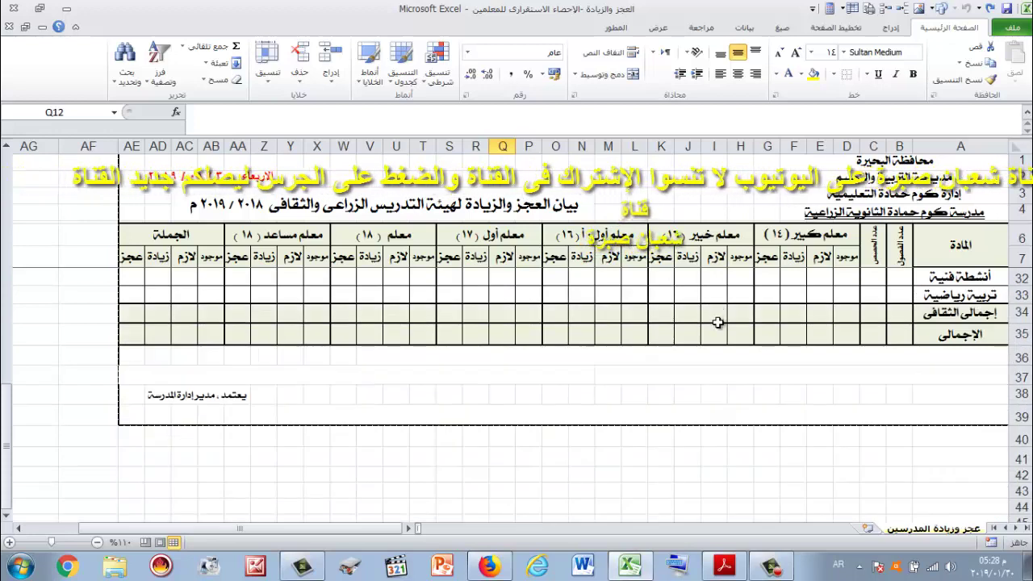
{"action": "scroll", "coordinate": [717, 322], "scroll_direction": "up", "scroll_amount": 4}
{"action": "scroll", "coordinate": [717, 322], "scroll_direction": "up", "scroll_amount": 4}
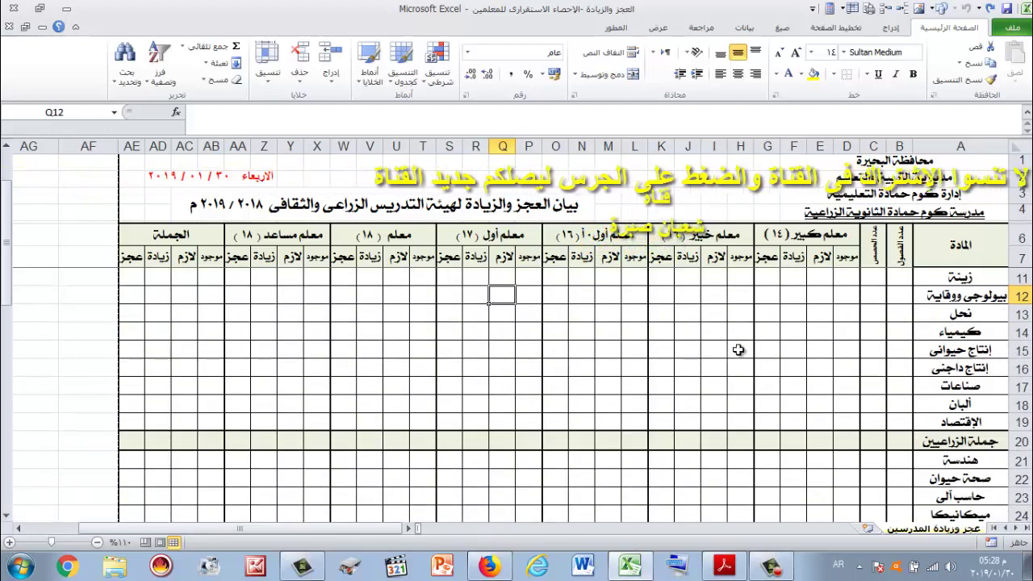
Check the table's row and cell lines in the print preview, and return to the worksheet.
{"action": "left_click", "coordinate": [713, 347]}
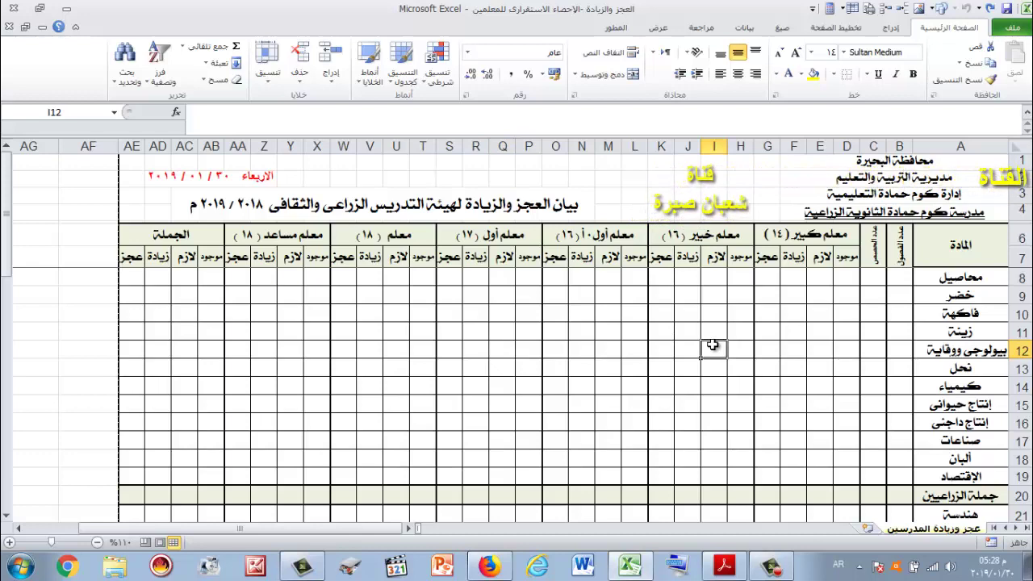
{"action": "key", "text": "ctrl+p"}
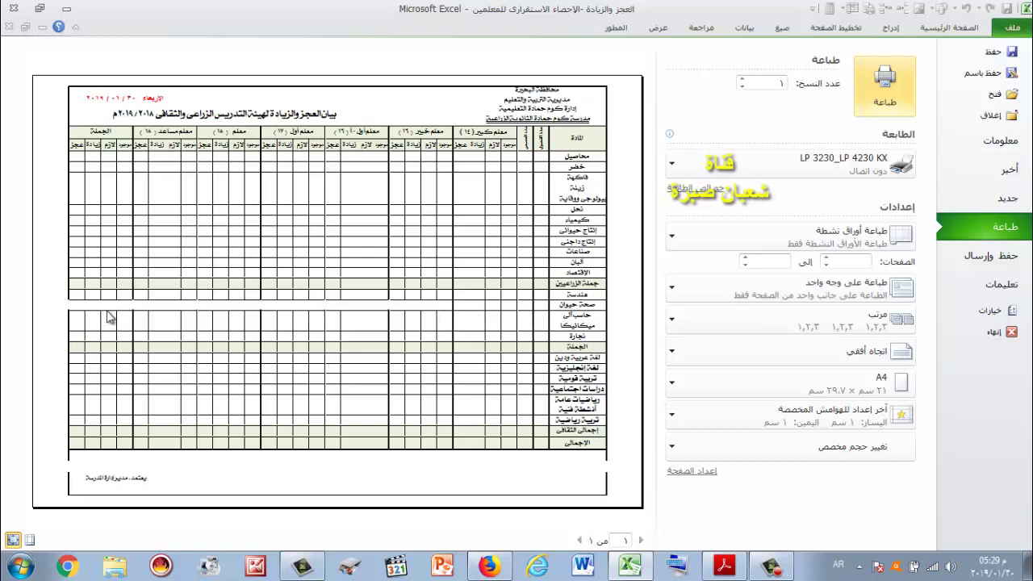
{"action": "left_click", "coordinate": [946, 29]}
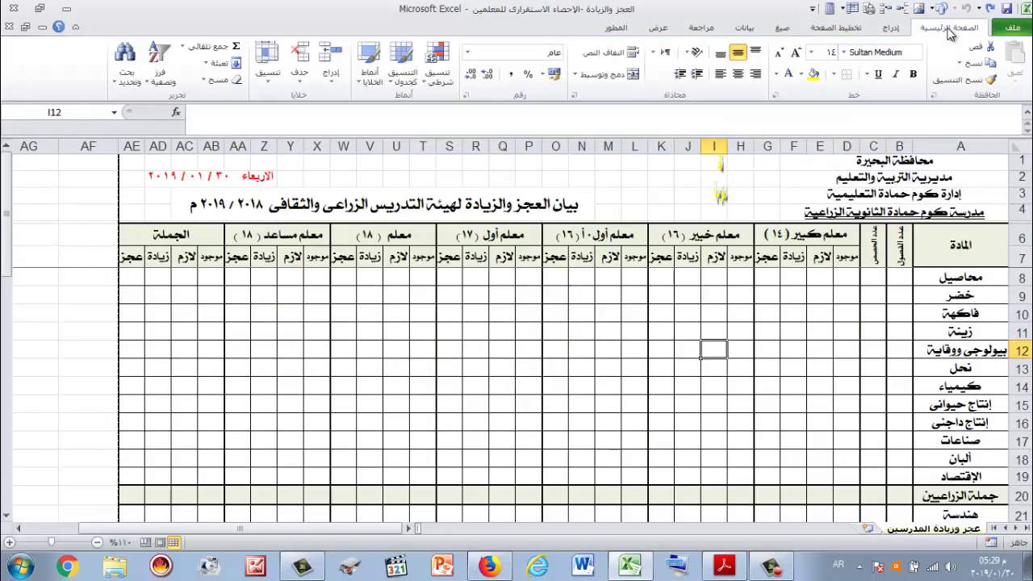
Inspect the cell lines in rows 21 to 24, around the صحة حيوان row, by selecting those cells.
{"action": "scroll", "coordinate": [793, 266], "scroll_direction": "down", "scroll_amount": 5}
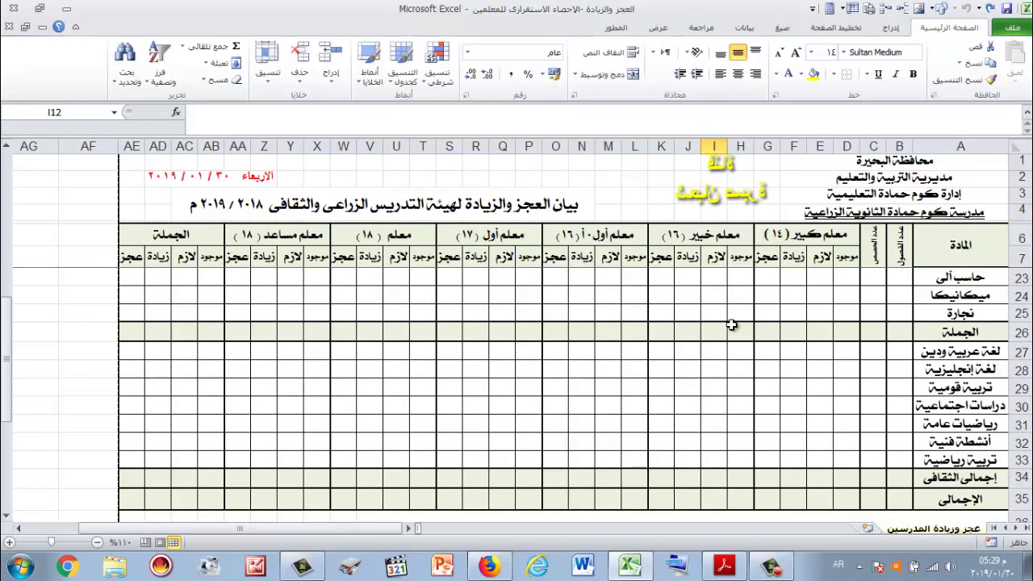
{"action": "scroll", "coordinate": [731, 325], "scroll_direction": "up", "scroll_amount": 2}
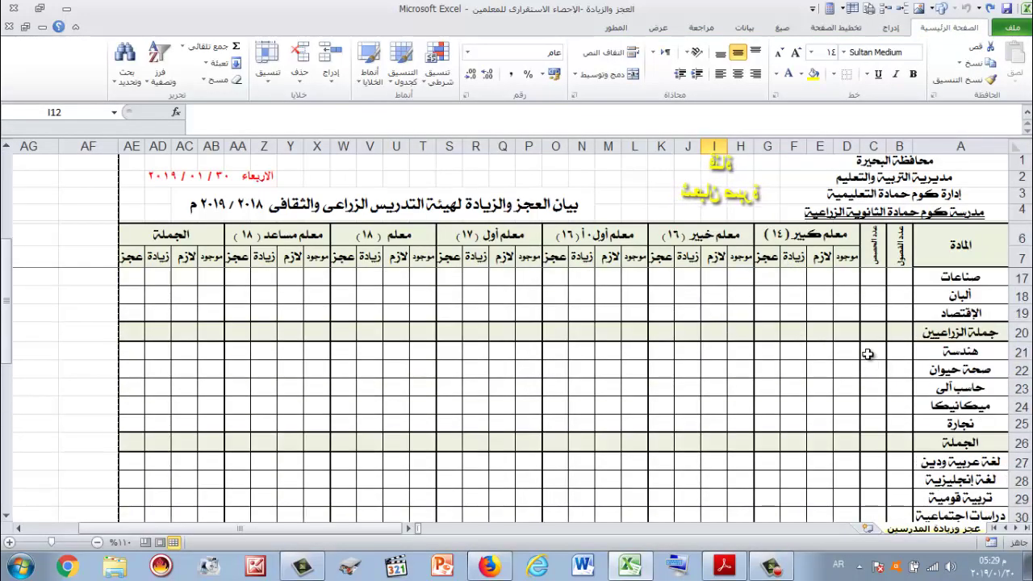
{"action": "left_click_drag", "start_coordinate": [868, 353], "coordinate": [149, 397]}
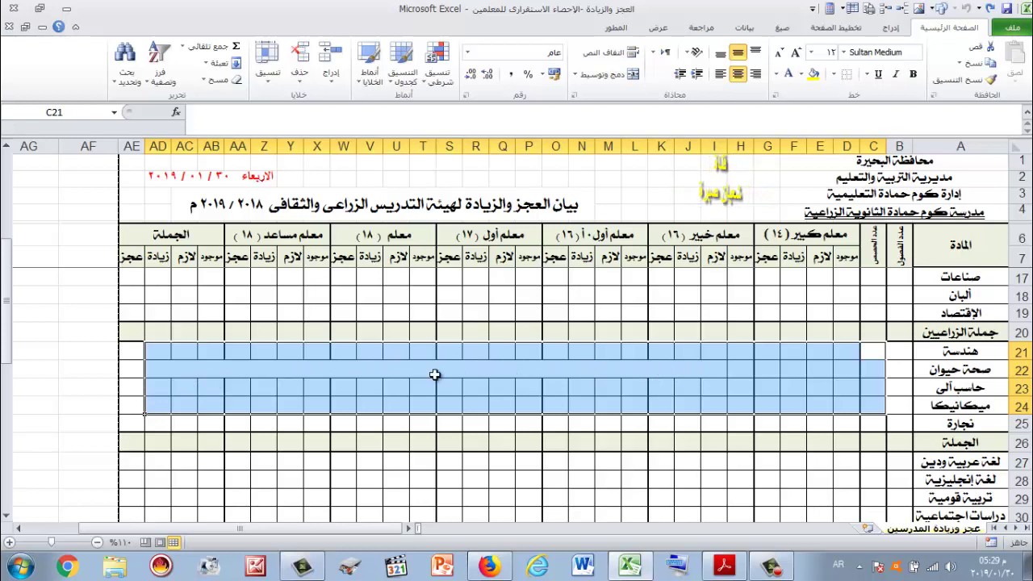
{"action": "left_click_drag", "start_coordinate": [455, 402], "coordinate": [505, 396]}
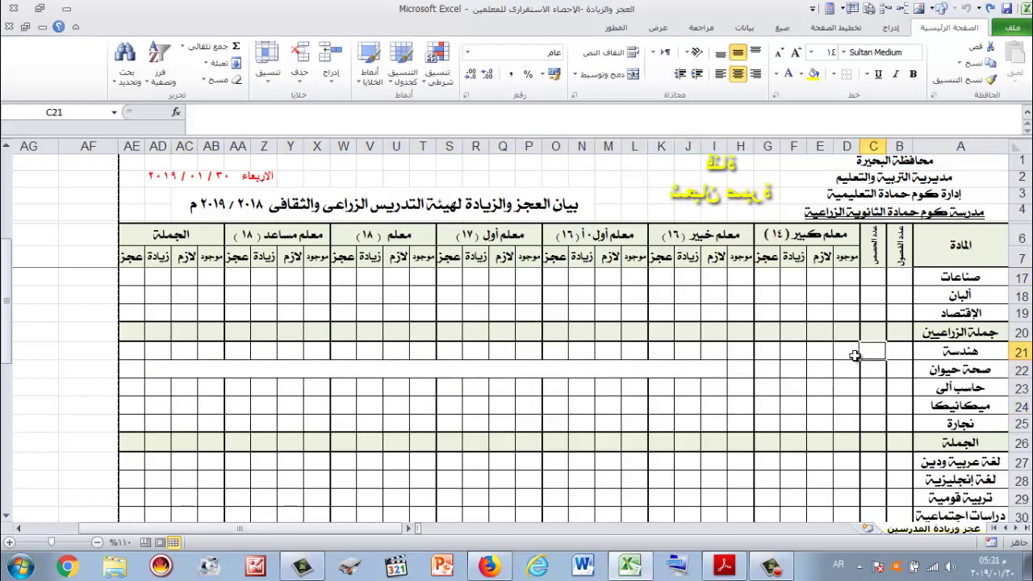
{"action": "left_click_drag", "start_coordinate": [855, 355], "coordinate": [166, 389]}
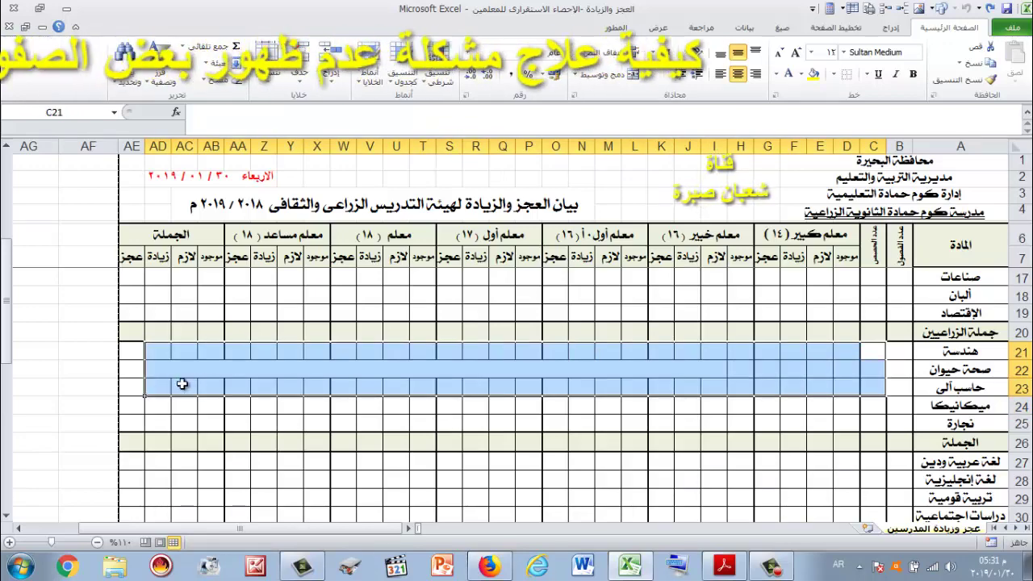
{"action": "left_click", "coordinate": [741, 387]}
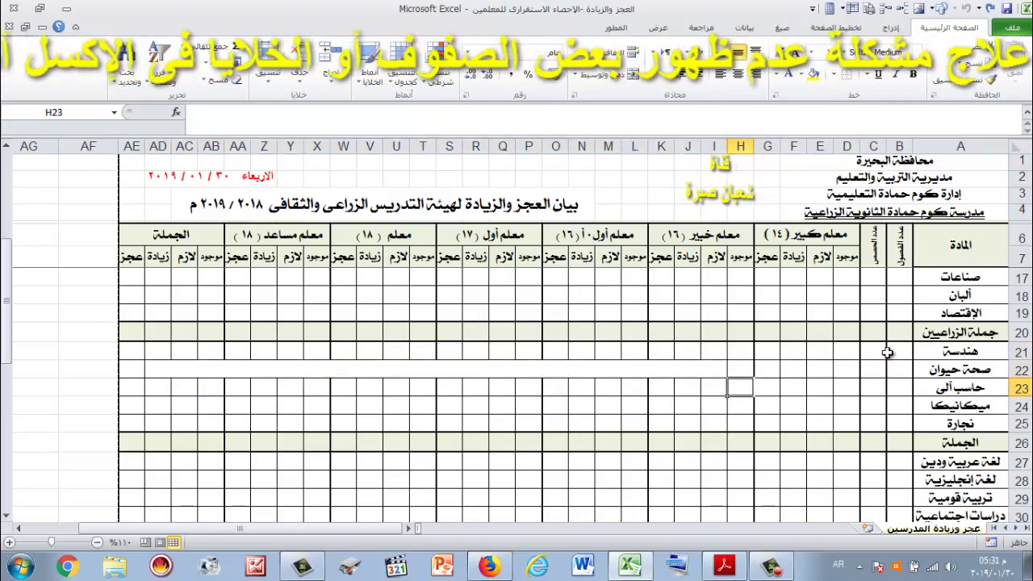
Apply all borders to the range B21:AE25, covering the rows from هندسة to نجارة.
{"action": "left_click_drag", "start_coordinate": [900, 351], "coordinate": [139, 424]}
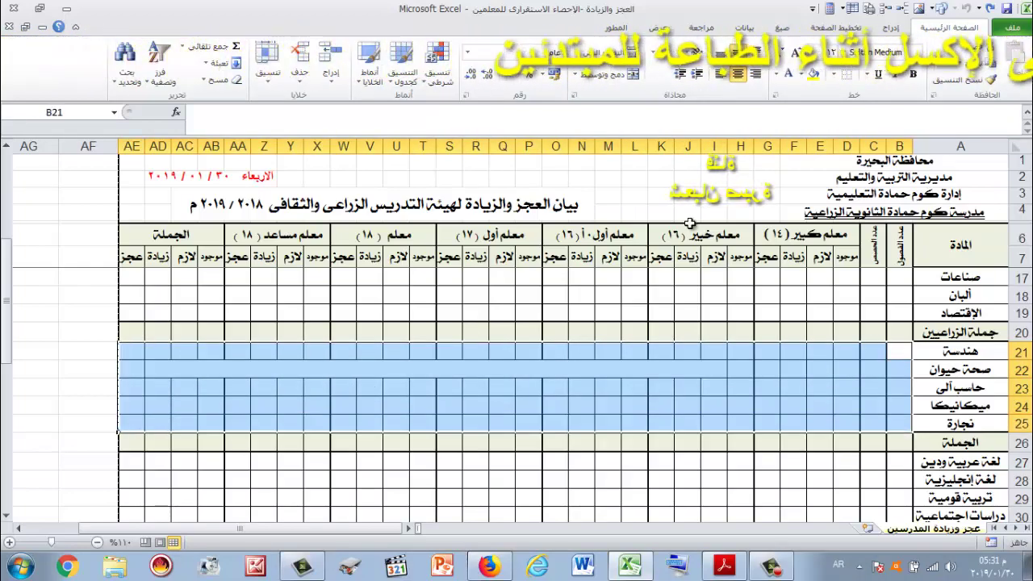
{"action": "left_click", "coordinate": [837, 74]}
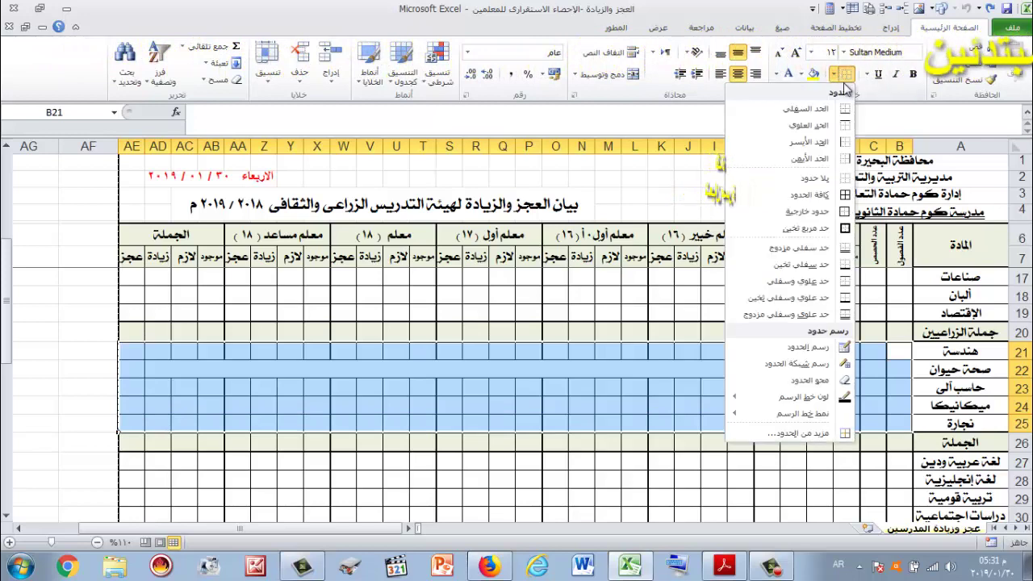
{"action": "left_click", "coordinate": [830, 195]}
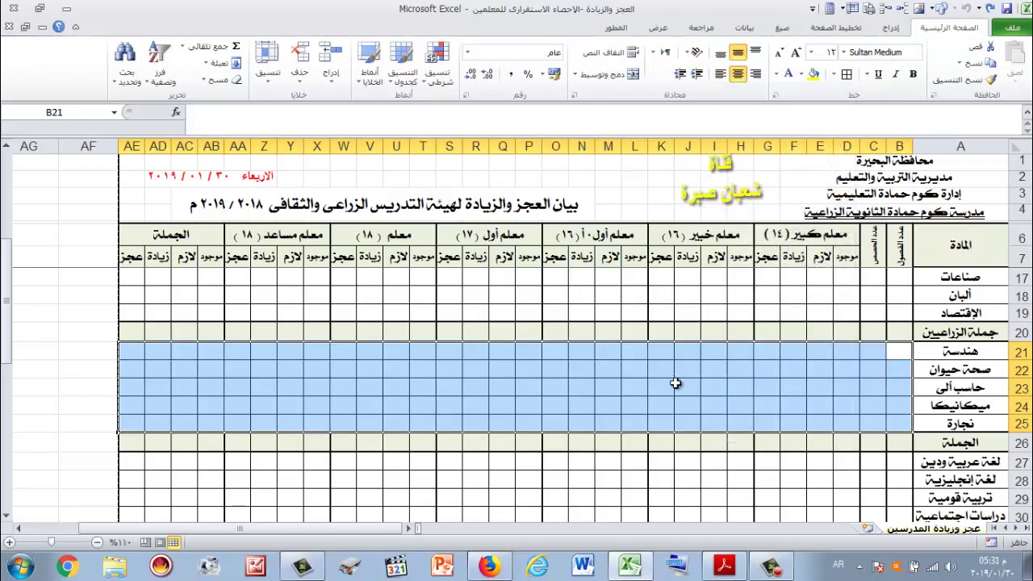
{"action": "left_click", "coordinate": [668, 387]}
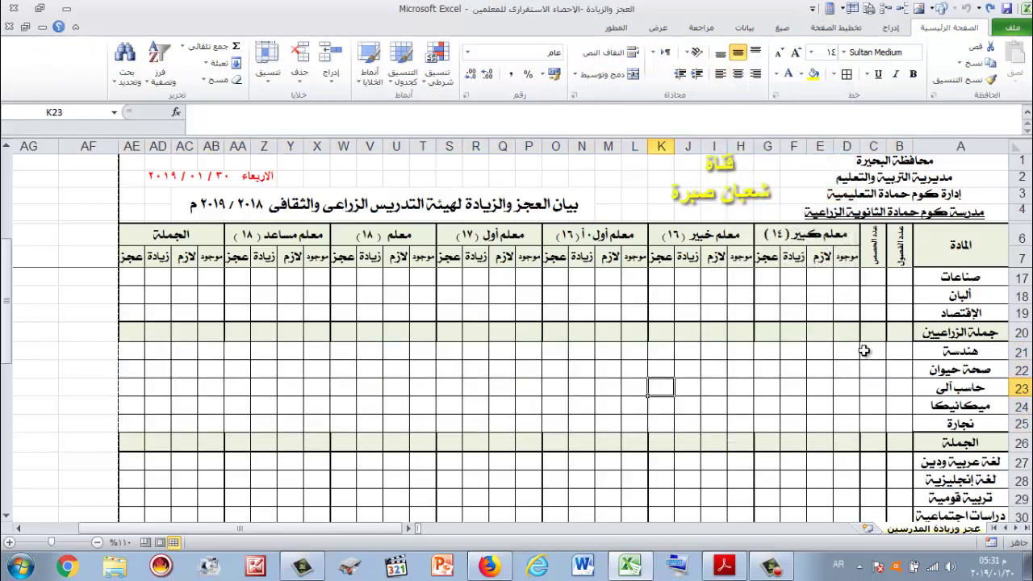
Recheck the cell lines of rows 21 to 23 by selecting across them.
{"action": "left_click_drag", "start_coordinate": [864, 350], "coordinate": [132, 388]}
{"action": "left_click_drag", "start_coordinate": [298, 374], "coordinate": [743, 388]}
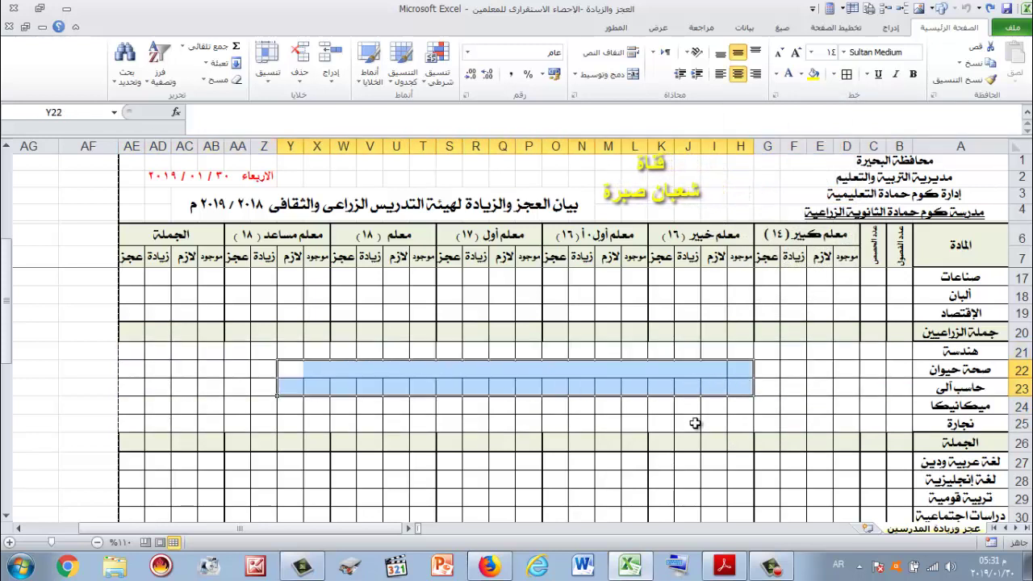
{"action": "left_click", "coordinate": [688, 421]}
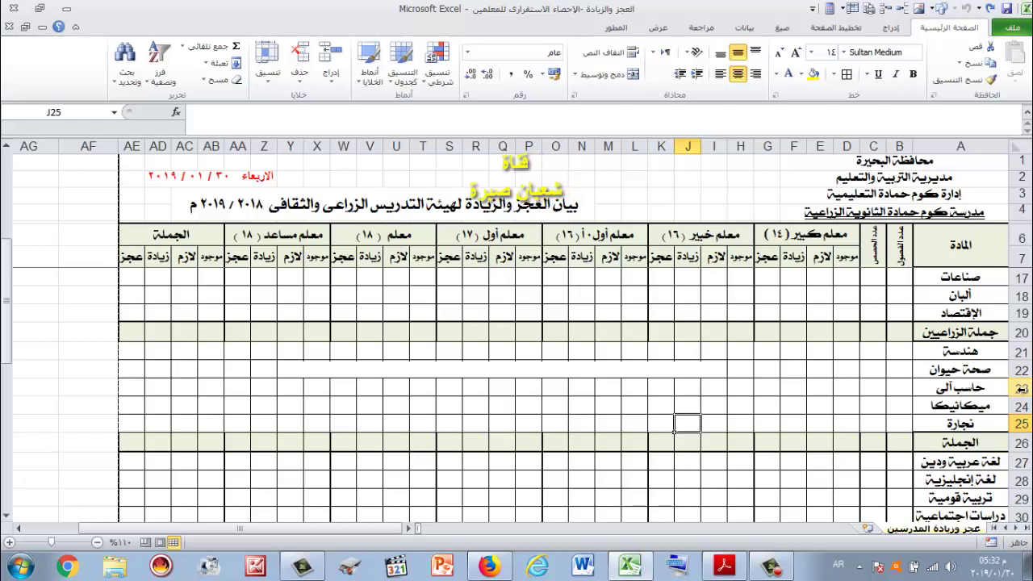
Insert a blank row above the حاسب آلى row, directly below صحة حيوان.
{"action": "left_click", "coordinate": [1021, 388]}
{"action": "right_click", "coordinate": [1024, 390]}
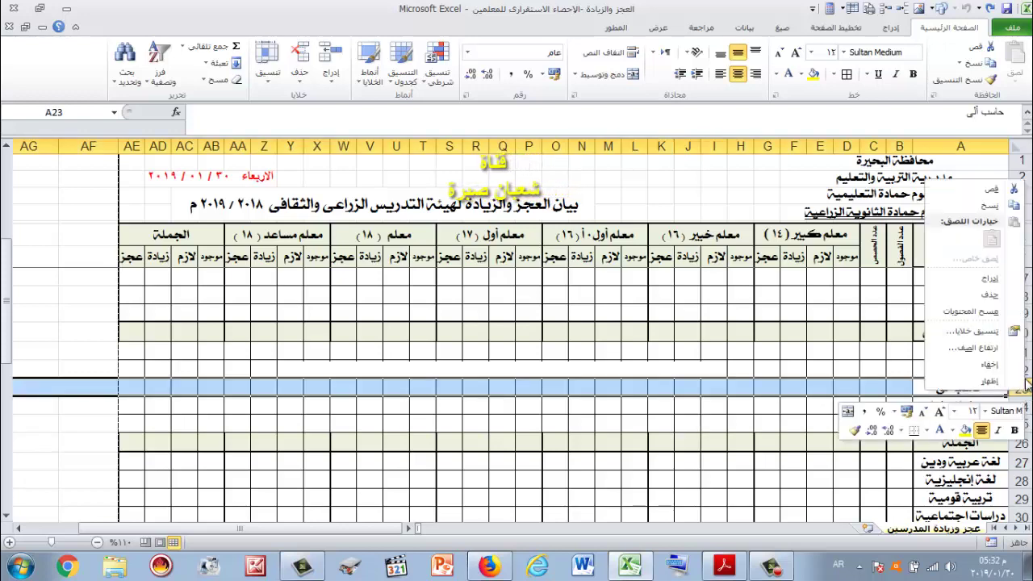
{"action": "left_click", "coordinate": [991, 278]}
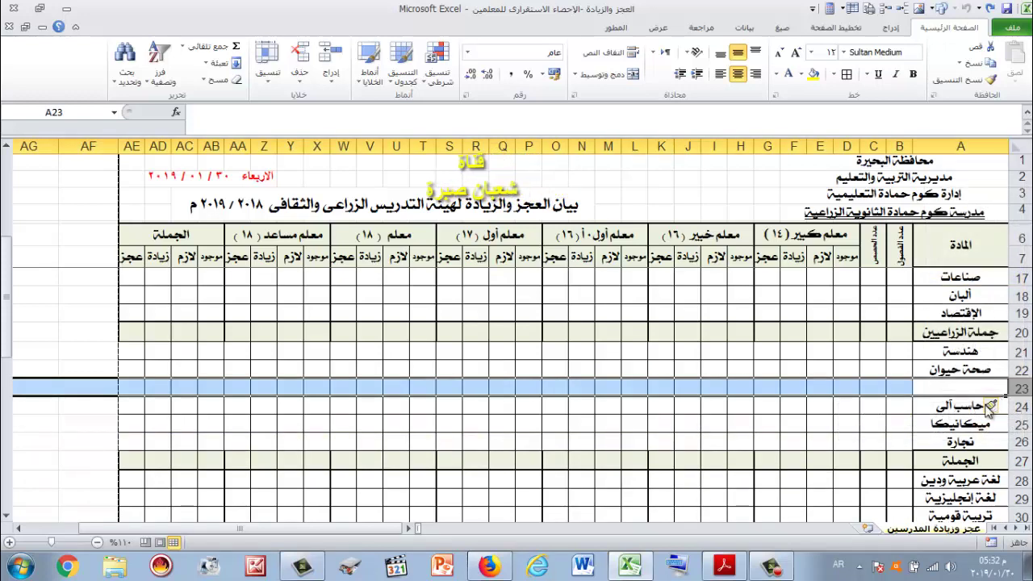
{"action": "left_click", "coordinate": [961, 389]}
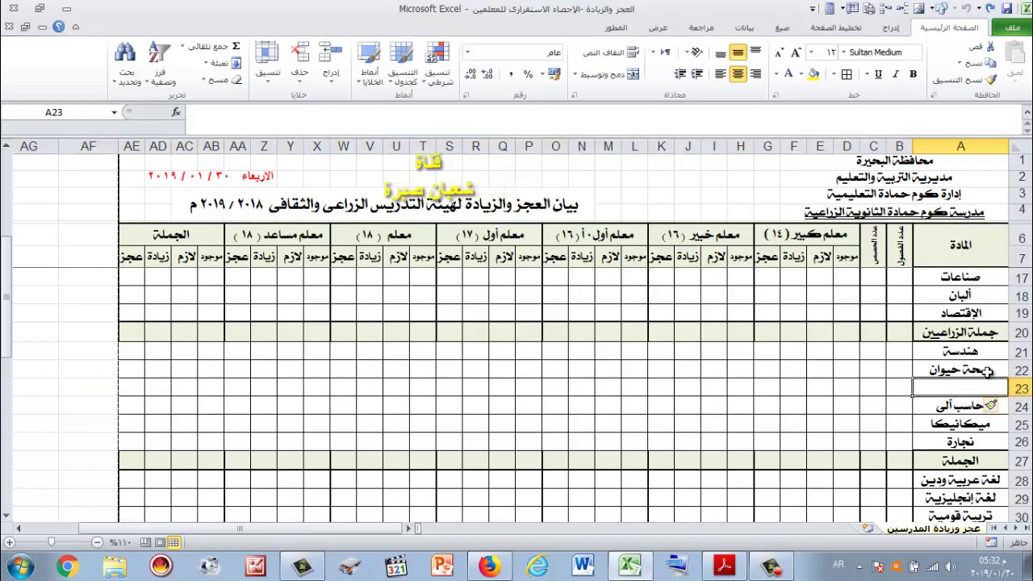
Fill the صحة حيوان row, A22:AE22, down into the blank row 23.
{"action": "left_click_drag", "start_coordinate": [977, 370], "coordinate": [130, 368]}
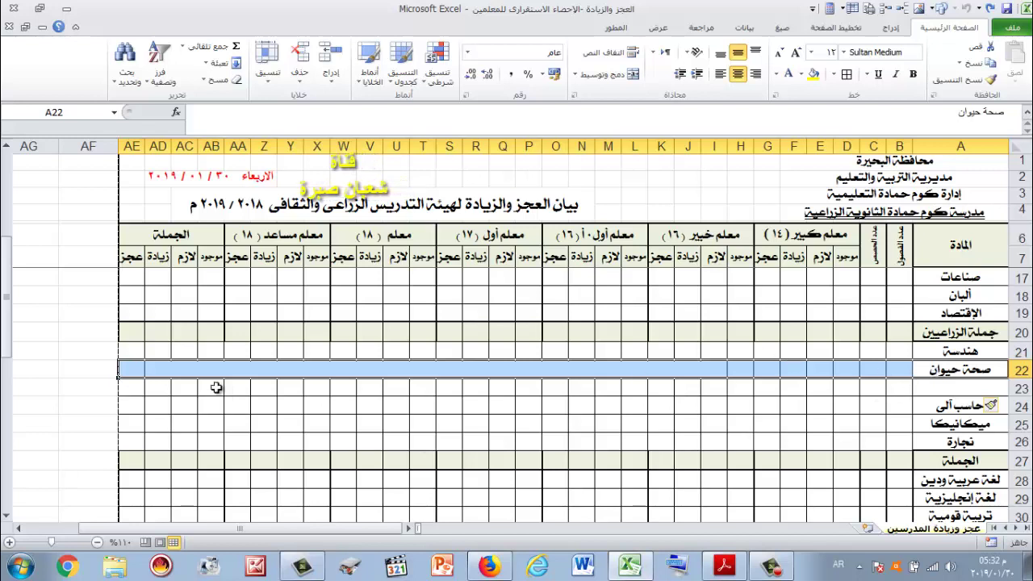
{"action": "left_click_drag", "start_coordinate": [119, 381], "coordinate": [129, 405]}
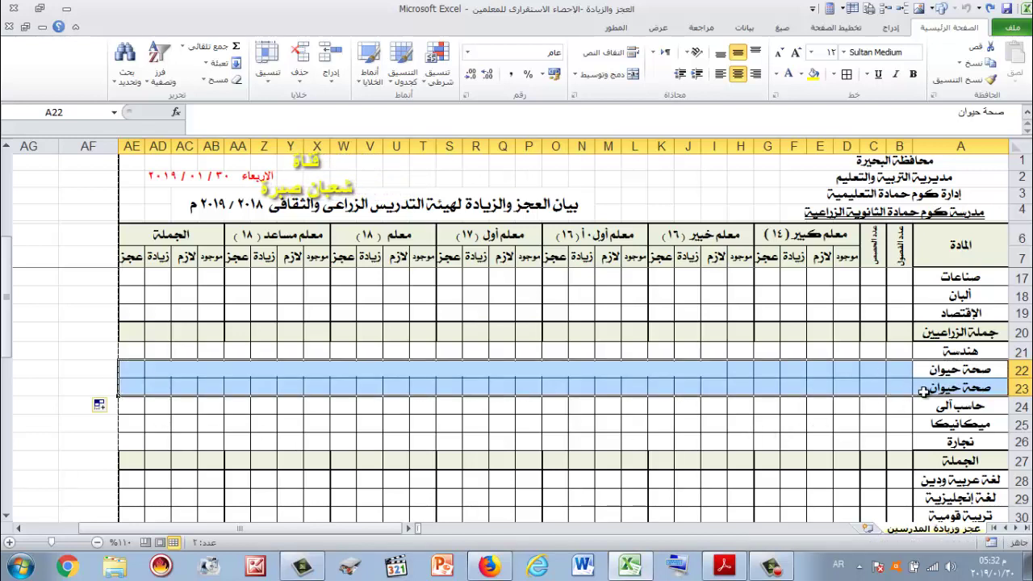
Delete the original صحة حيوان row 22, keeping its copy, and check the surrounding cells' lines.
{"action": "left_click", "coordinate": [1022, 369]}
{"action": "right_click", "coordinate": [1022, 369]}
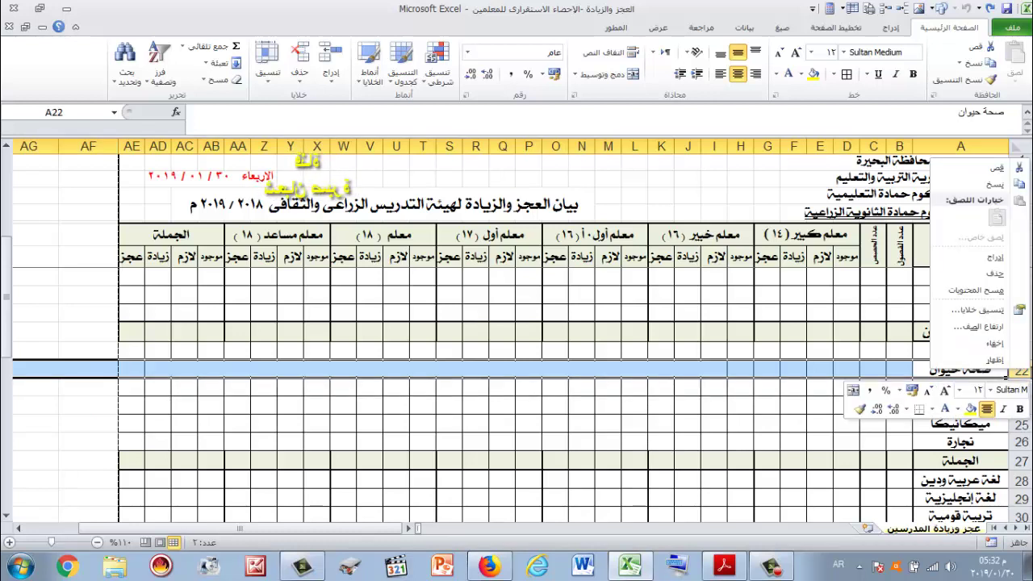
{"action": "left_click", "coordinate": [1000, 273]}
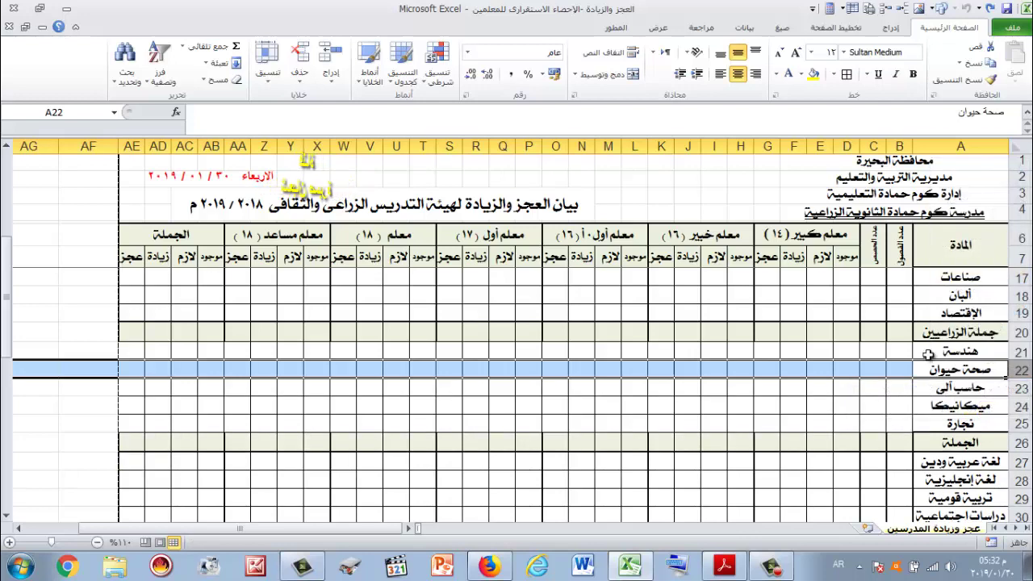
{"action": "left_click", "coordinate": [840, 405]}
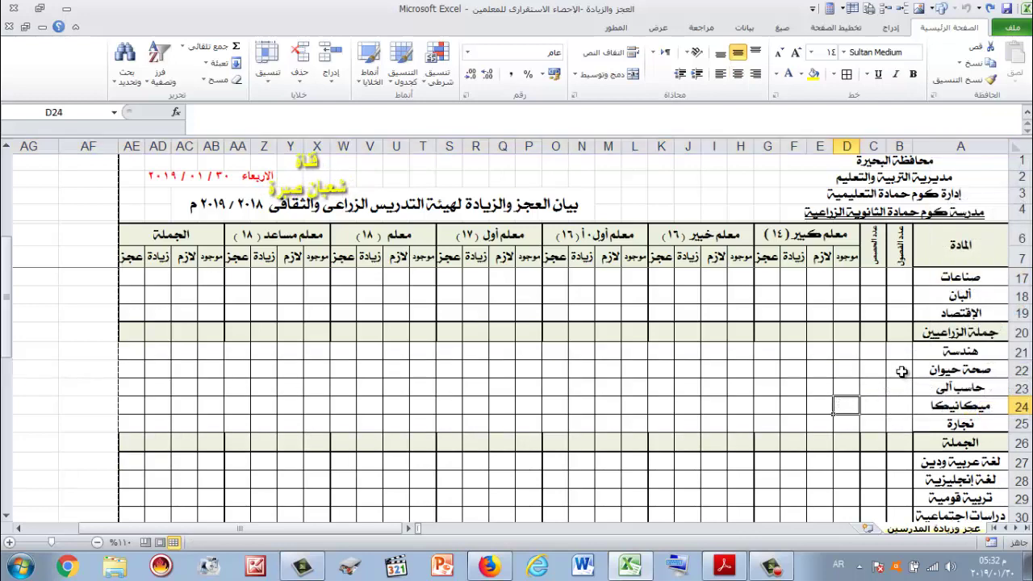
{"action": "left_click_drag", "start_coordinate": [902, 355], "coordinate": [134, 408]}
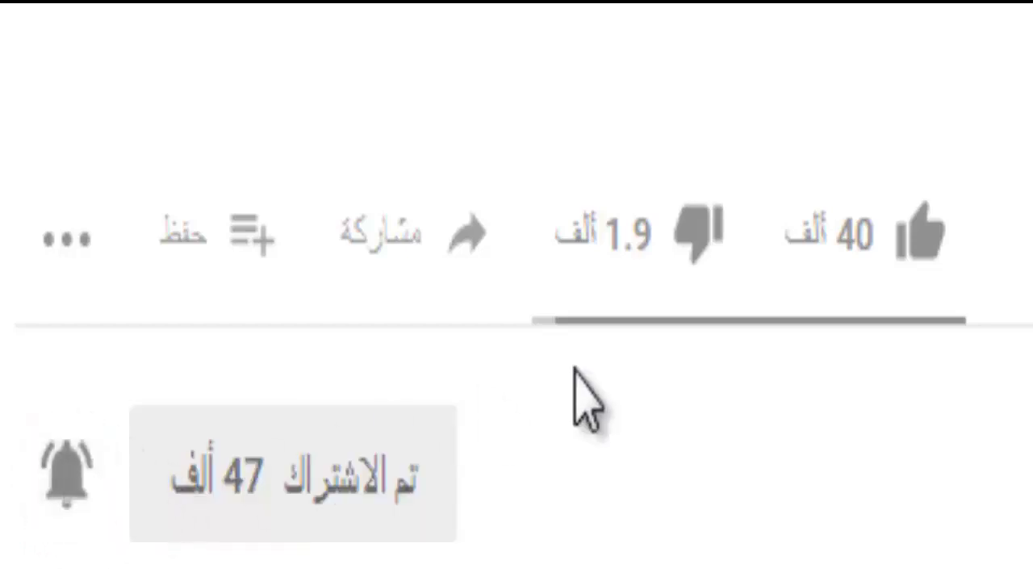
{"action": "left_click", "coordinate": [939, 242]}
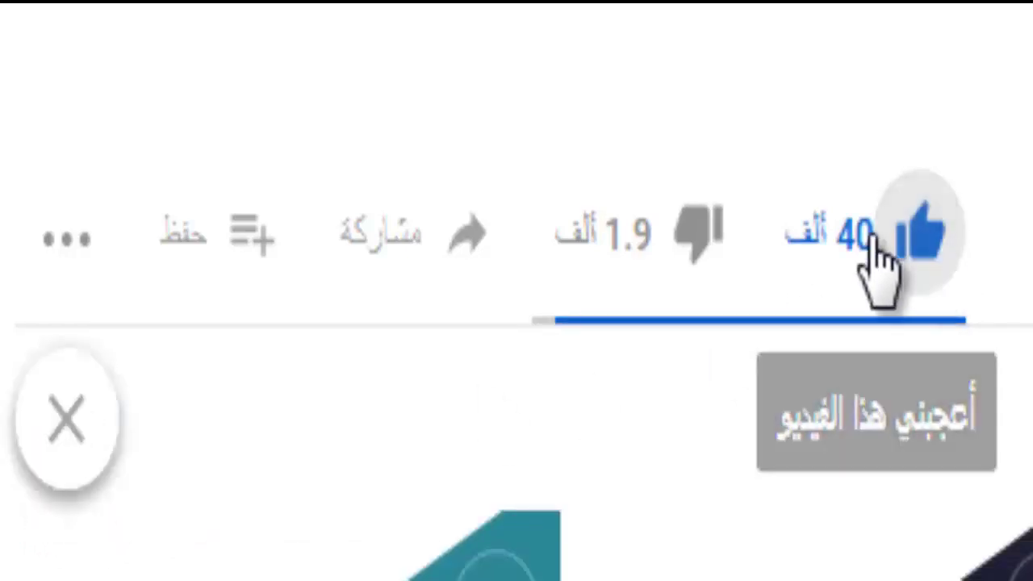